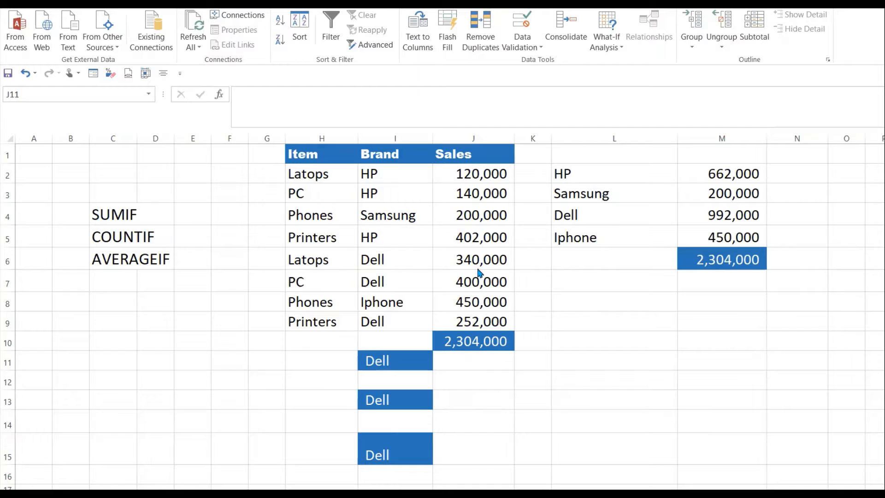
Step: Enter the formula =SUMIF(I2:I9,I11,J2:J9) in cell J11 to total the sales of the brand in I11
{"action": "left_click", "coordinate": [470, 365]}
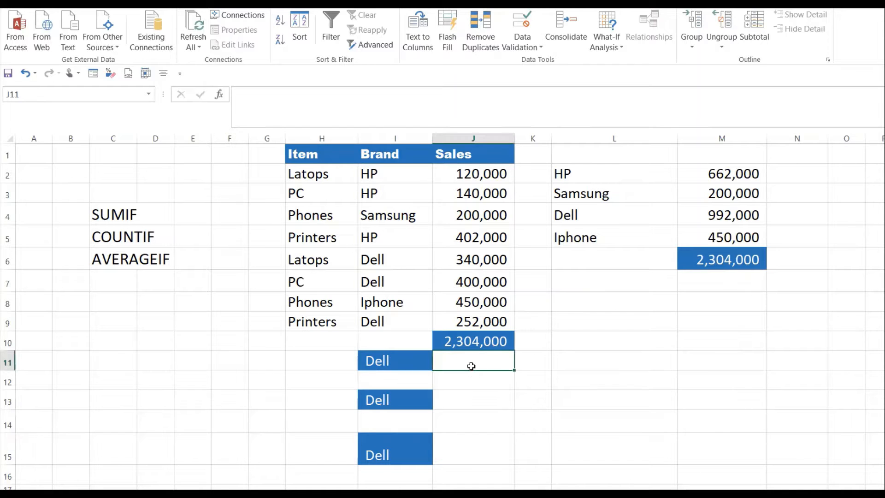
{"action": "type", "text": "="}
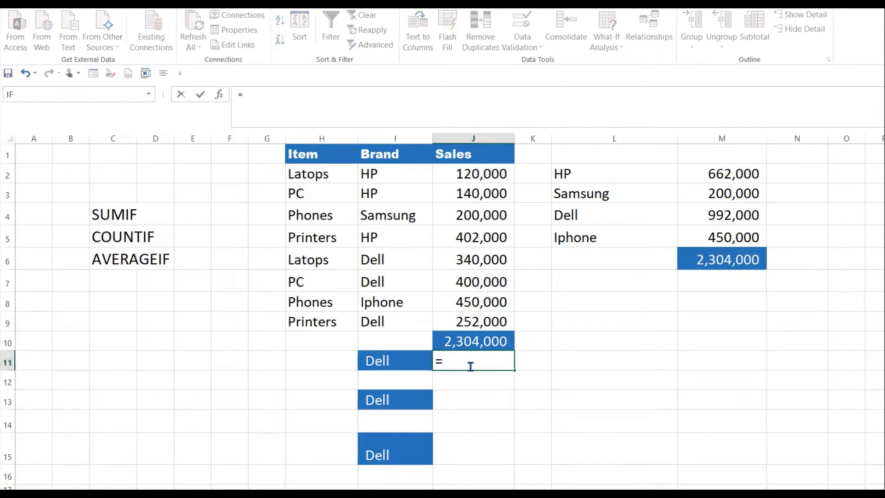
{"action": "type", "text": "sumif("}
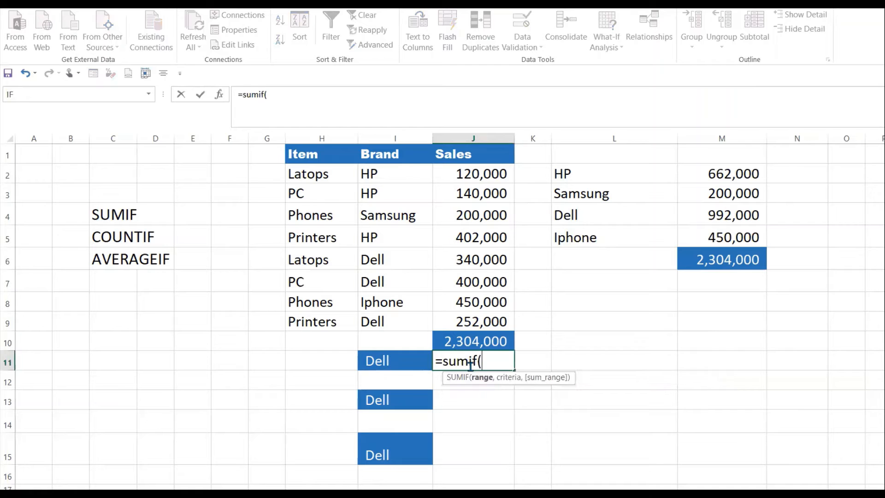
{"action": "left_click_drag", "start_coordinate": [401, 168], "coordinate": [408, 320]}
{"action": "type", "text": ","}
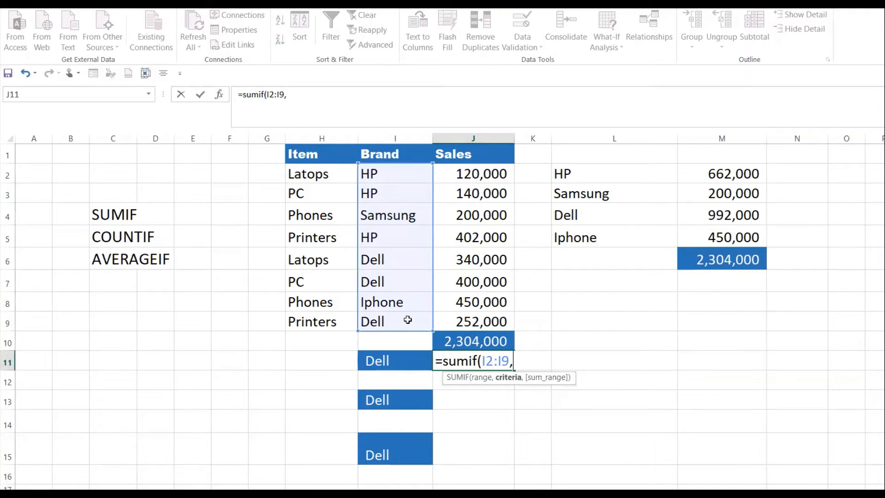
{"action": "left_click", "coordinate": [390, 364]}
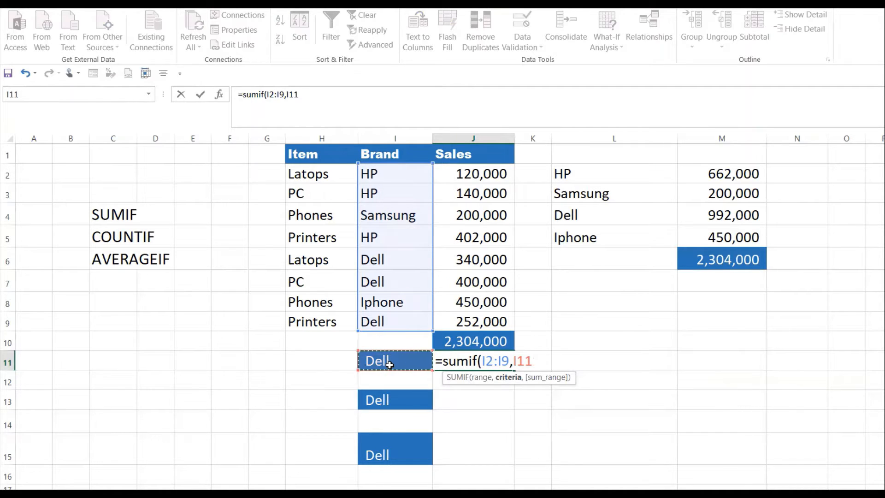
{"action": "type", "text": ","}
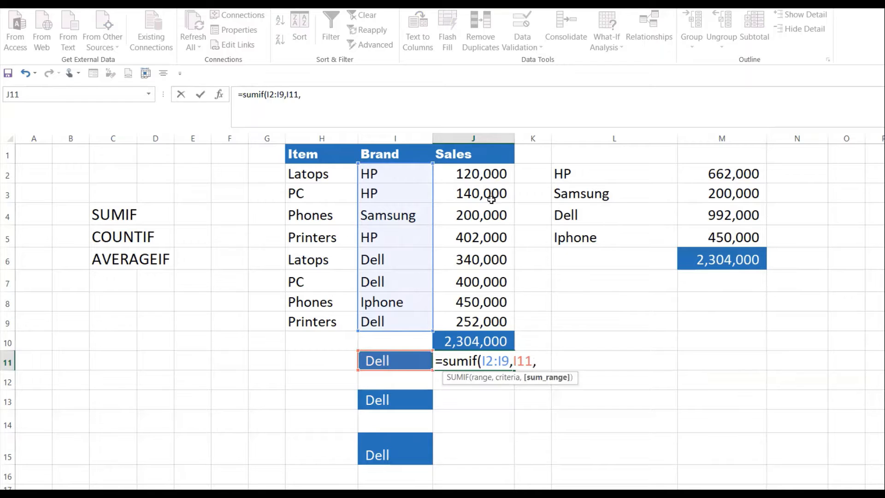
{"action": "left_click_drag", "start_coordinate": [484, 173], "coordinate": [484, 322]}
{"action": "type", "text": ")"}
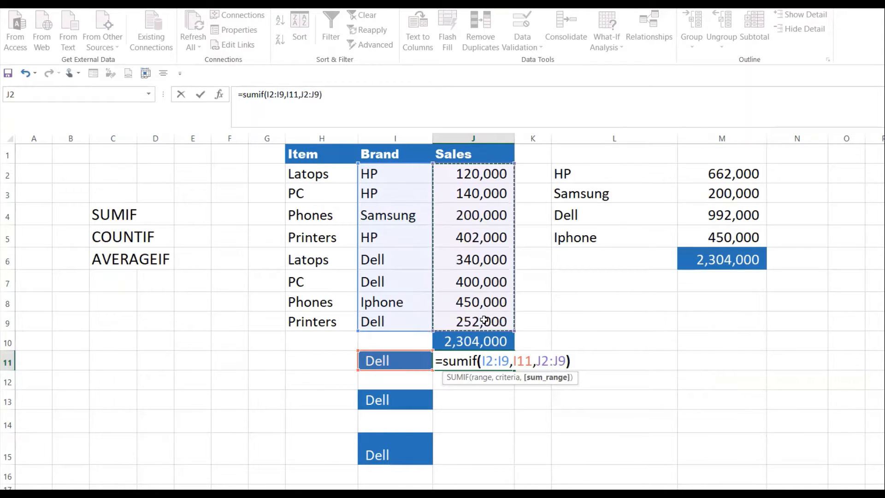
{"action": "key", "text": "Return"}
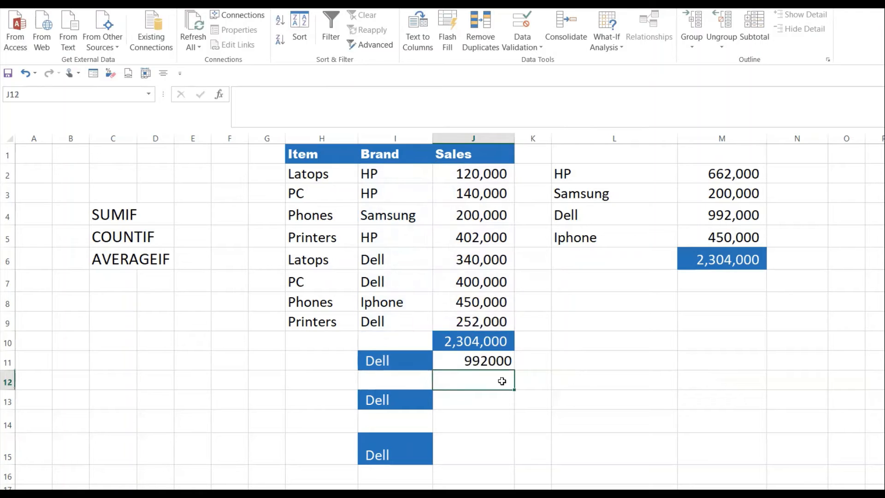
Step: Test the SUMIF formula by switching the brand in I11 to HP and finally to Samsung
{"action": "left_click", "coordinate": [489, 363]}
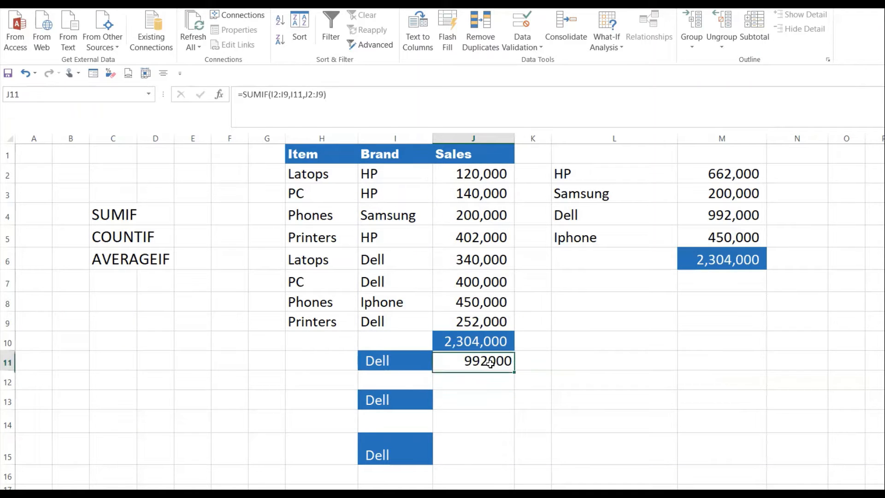
{"action": "left_click", "coordinate": [406, 364]}
{"action": "left_click", "coordinate": [507, 362]}
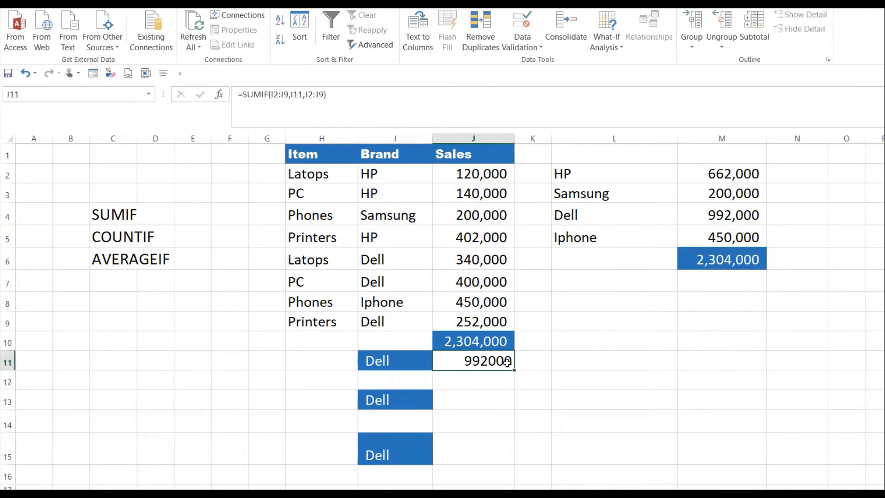
{"action": "left_click", "coordinate": [391, 360]}
{"action": "left_click", "coordinate": [436, 364]}
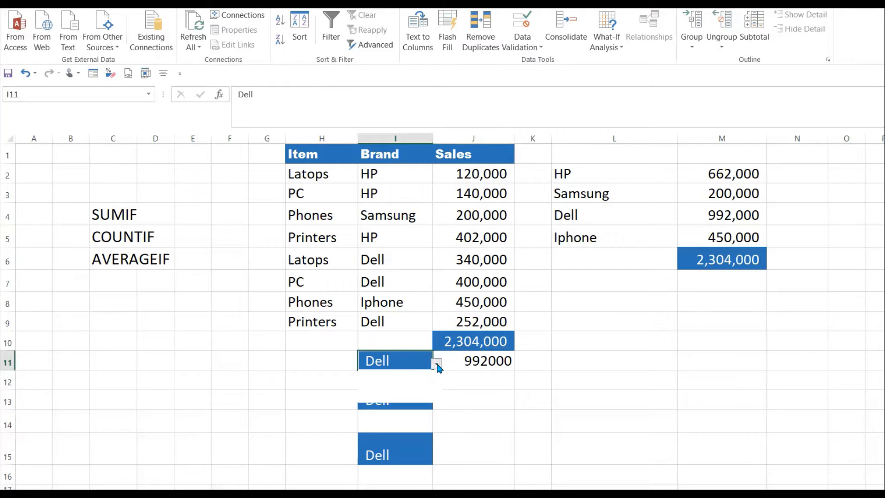
{"action": "left_click", "coordinate": [376, 375]}
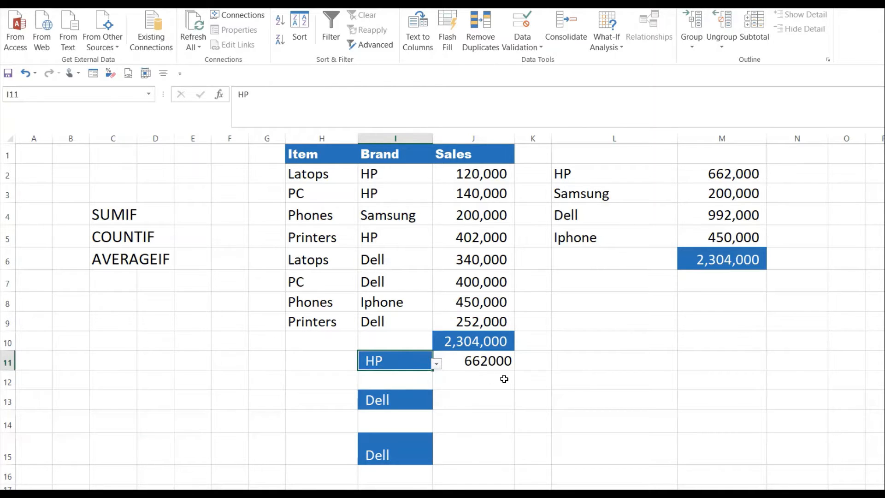
{"action": "left_click", "coordinate": [435, 364]}
{"action": "left_click", "coordinate": [387, 382]}
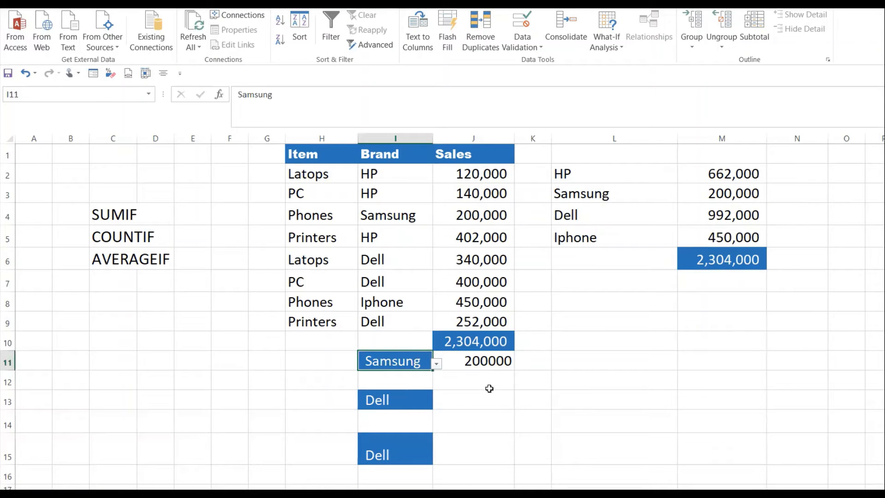
Step: Enter the formula =COUNTIF(I2:I9,I13) in cell J13 to count the Brand entries matching I13
{"action": "left_click", "coordinate": [478, 400]}
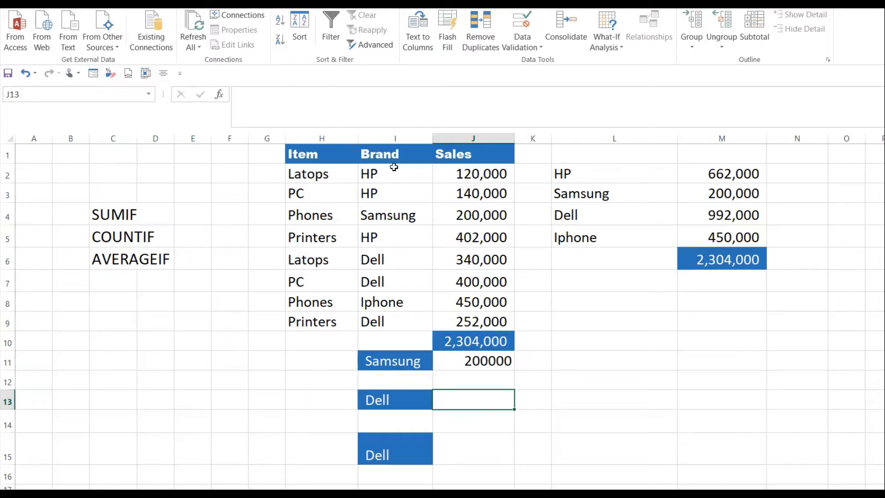
{"action": "left_click_drag", "start_coordinate": [394, 167], "coordinate": [382, 320]}
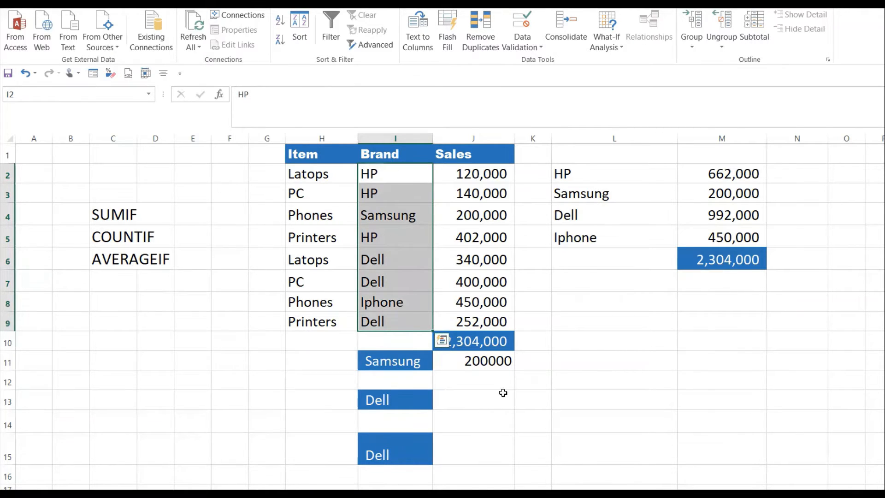
{"action": "left_click", "coordinate": [484, 400]}
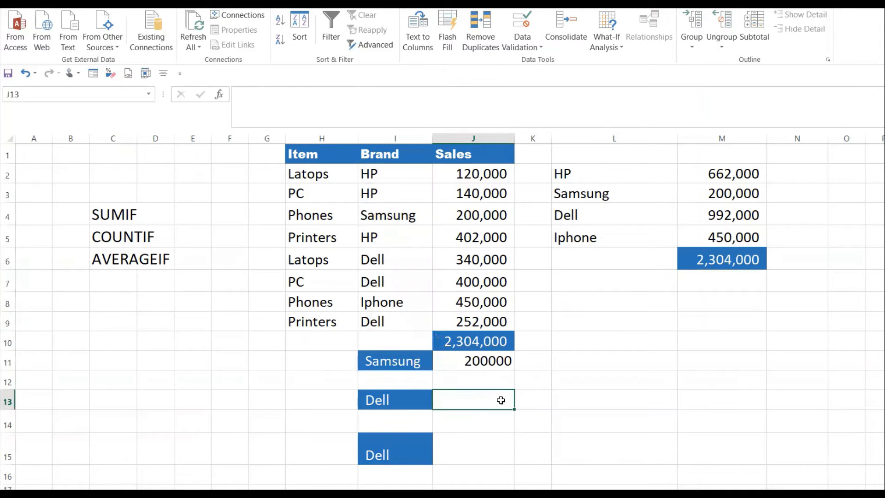
{"action": "type", "text": "=countif("}
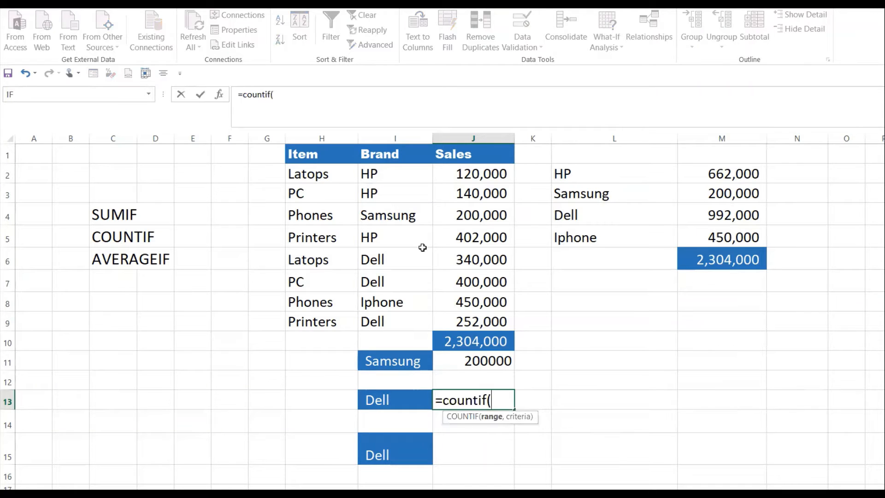
{"action": "left_click_drag", "start_coordinate": [397, 174], "coordinate": [396, 323]}
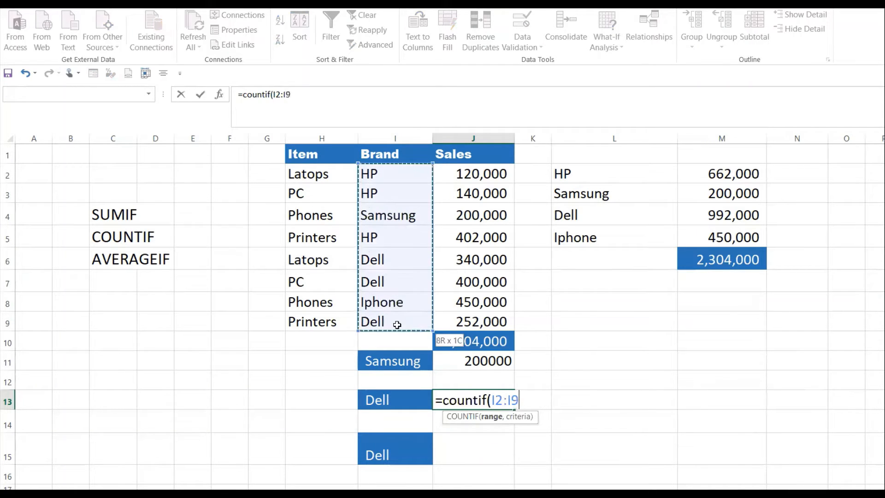
{"action": "type", "text": ","}
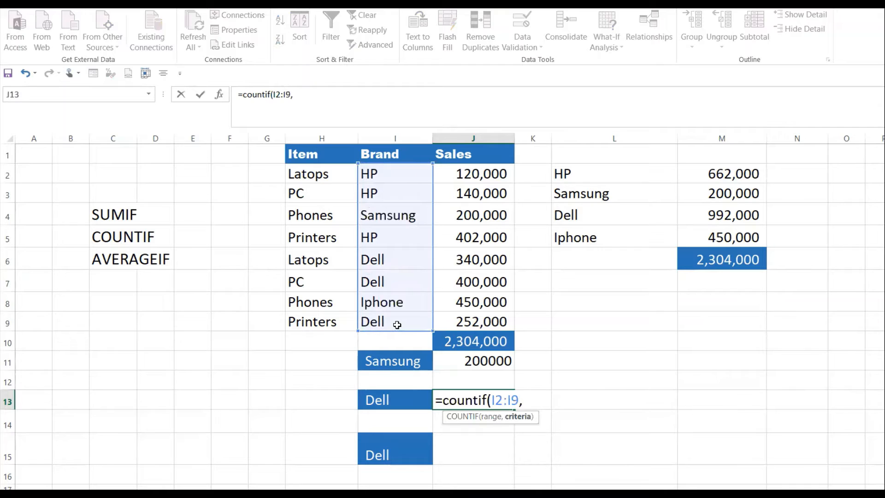
{"action": "left_click", "coordinate": [395, 400]}
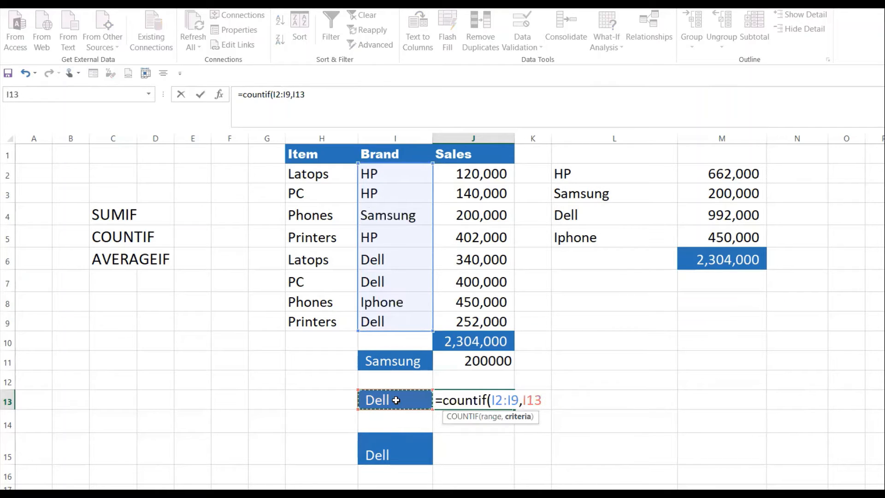
{"action": "type", "text": ")"}
{"action": "key", "text": "Return"}
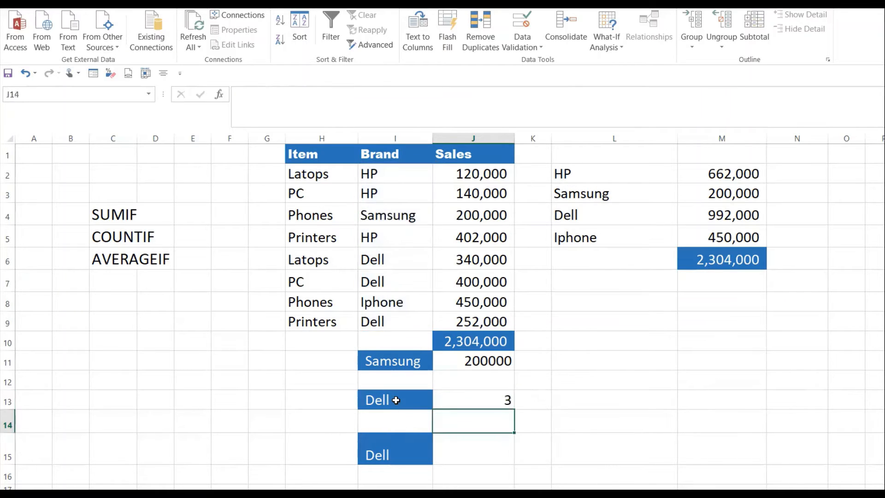
Step: Check the count in J13 against the Dell entries in the Brand column, and switch the brand in I13 to Iphone
{"action": "left_click", "coordinate": [489, 400]}
{"action": "left_click", "coordinate": [401, 399]}
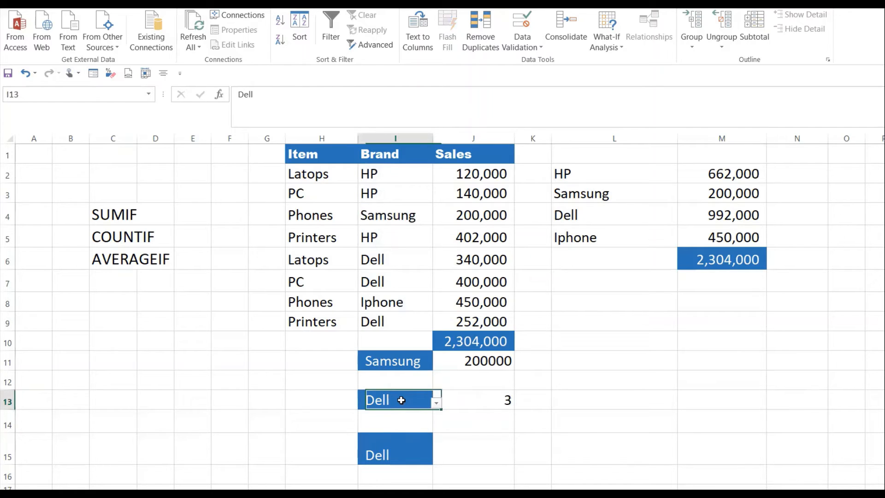
{"action": "left_click", "coordinate": [479, 403]}
{"action": "left_click", "coordinate": [399, 265]}
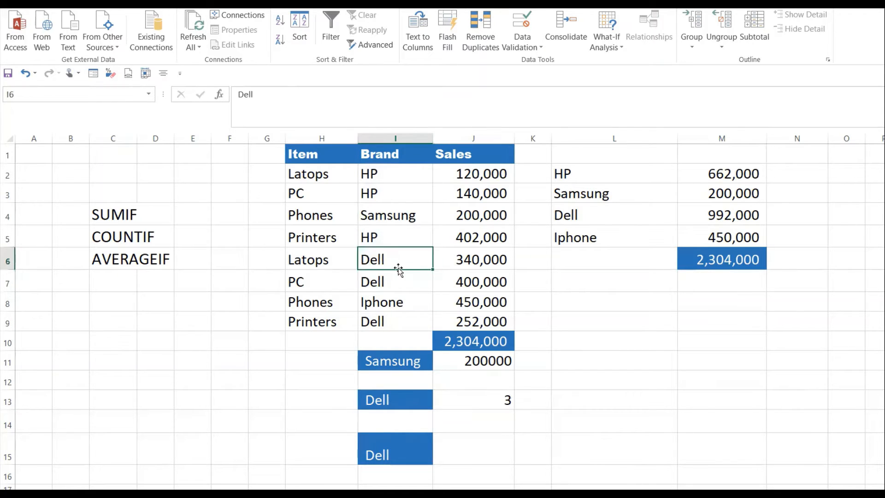
{"action": "left_click", "coordinate": [378, 279]}
{"action": "left_click", "coordinate": [401, 319]}
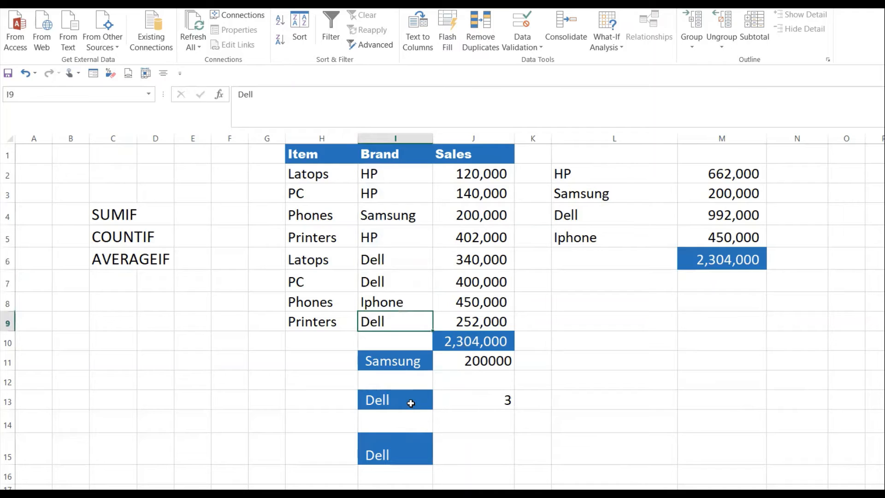
{"action": "left_click", "coordinate": [410, 403]}
{"action": "left_click", "coordinate": [435, 402]}
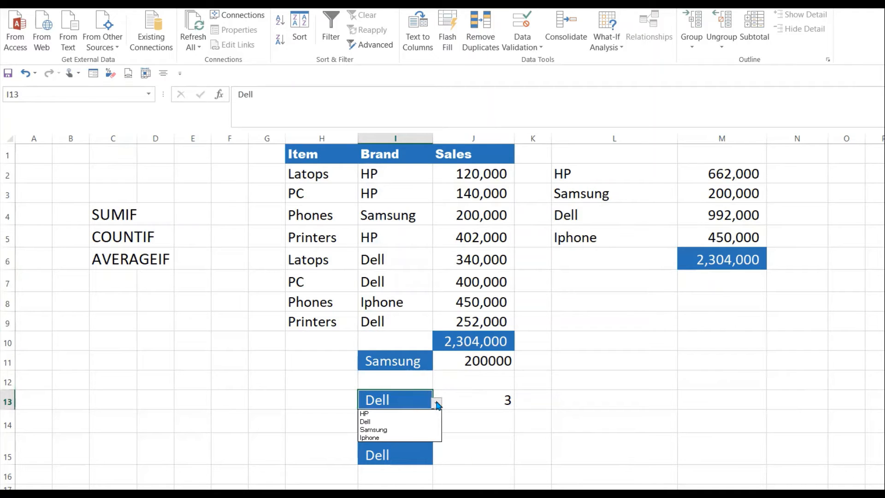
{"action": "left_click", "coordinate": [399, 437]}
{"action": "left_click", "coordinate": [505, 399]}
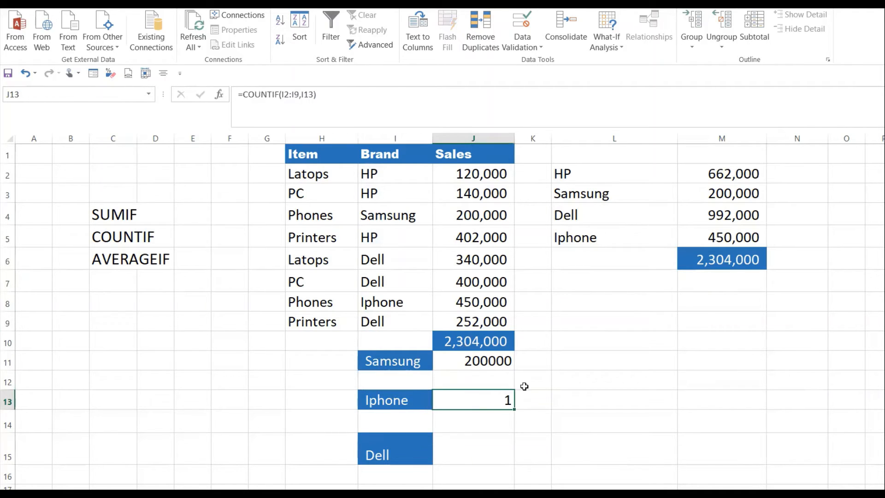
{"action": "left_click", "coordinate": [394, 300]}
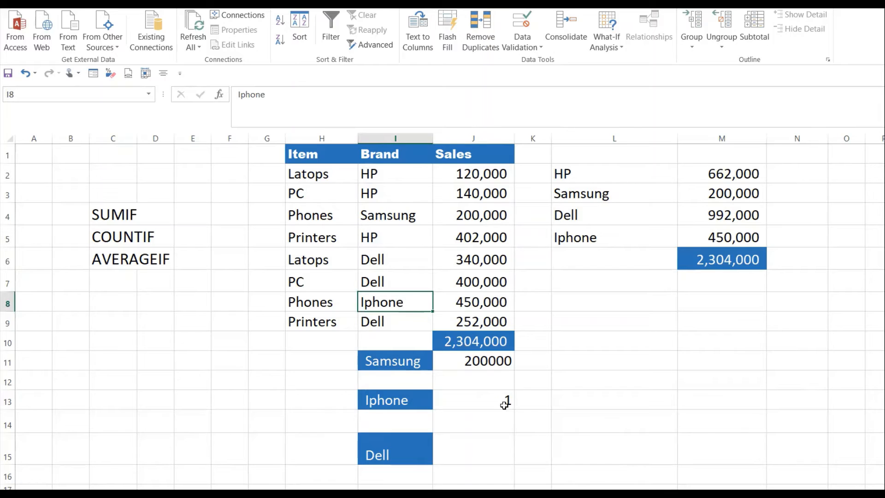
{"action": "left_click", "coordinate": [493, 402]}
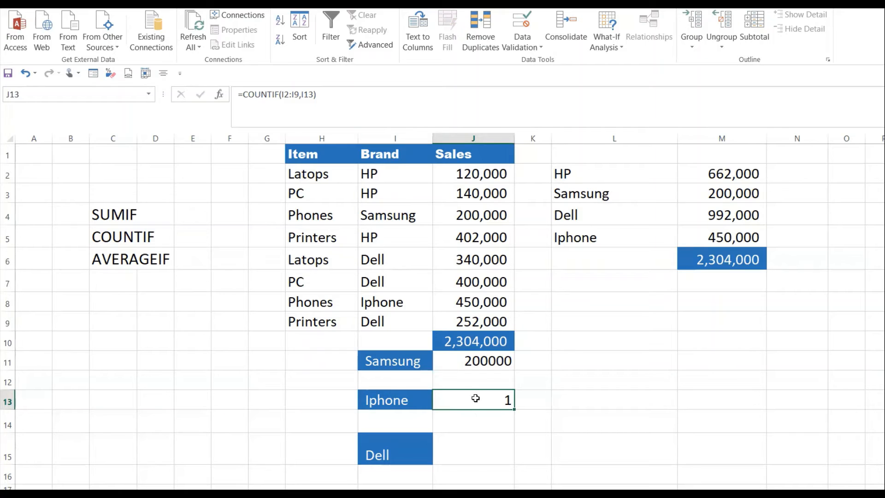
Step: Enter the formula =AVERAGEIF(I2:I9,I15,J2:J9) in cell J15 to average the sales of the brand in I15
{"action": "left_click", "coordinate": [480, 447]}
{"action": "type", "text": "=a"}
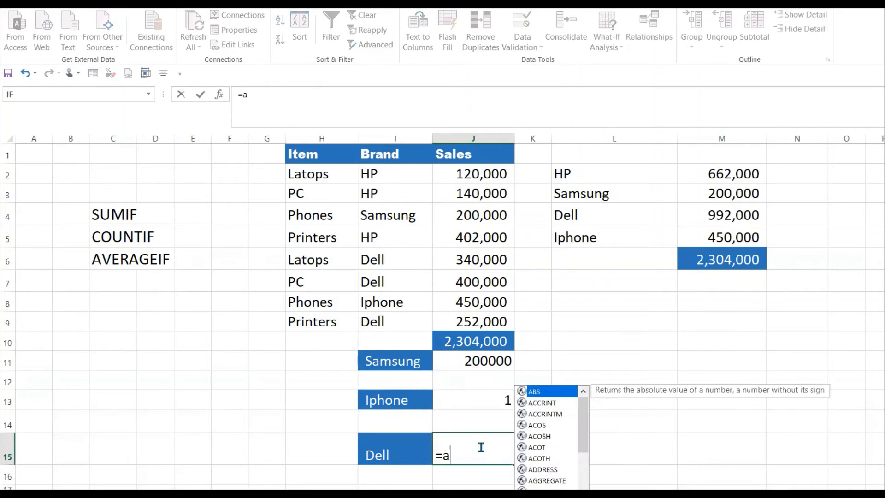
{"action": "type", "text": "ver"}
{"action": "key", "text": "BackSpace"}
{"action": "type", "text": "erag"}
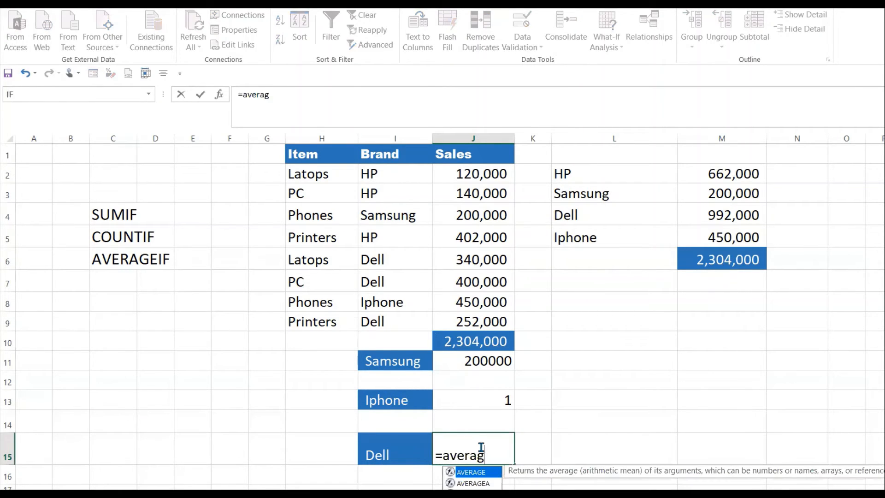
{"action": "type", "text": "eif"}
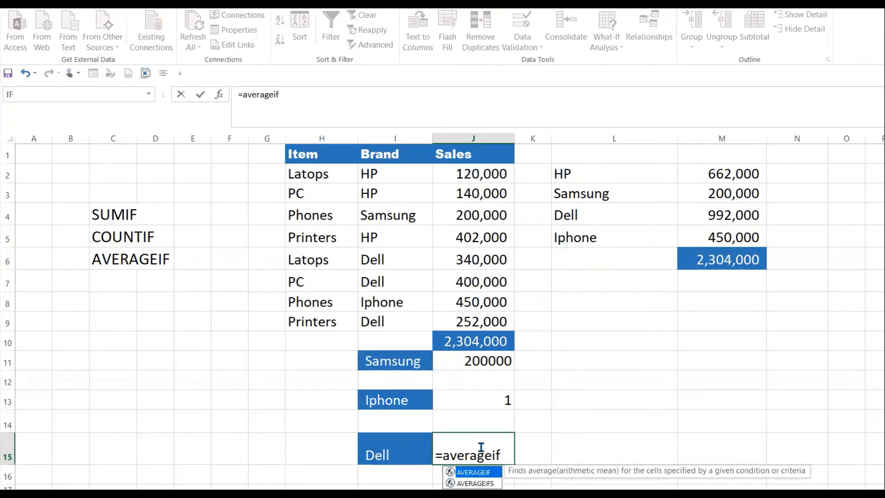
{"action": "type", "text": "("}
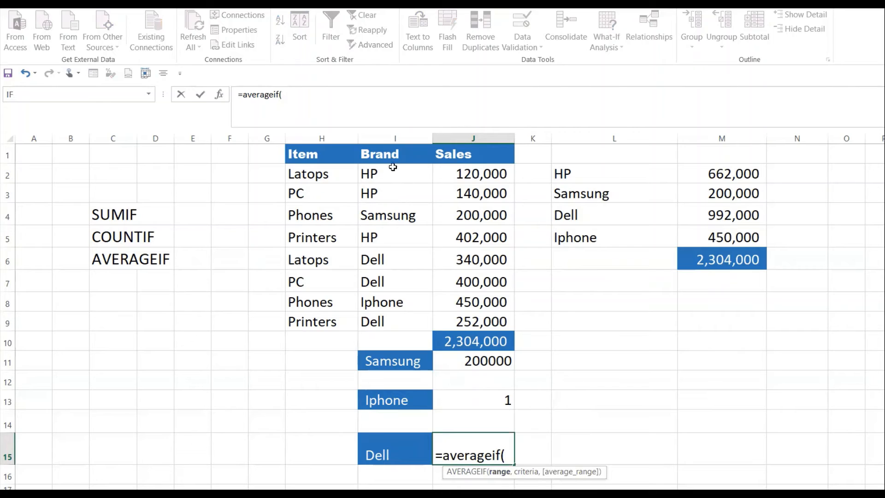
{"action": "left_click_drag", "start_coordinate": [393, 166], "coordinate": [390, 325]}
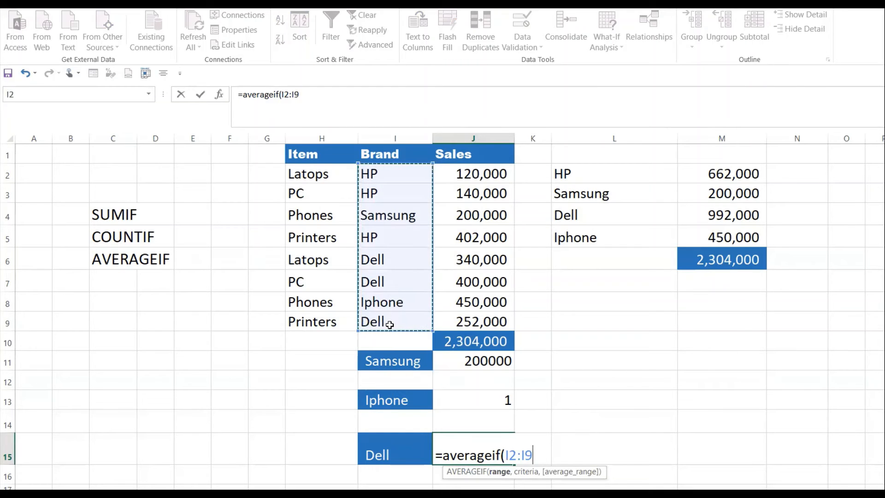
{"action": "type", "text": ","}
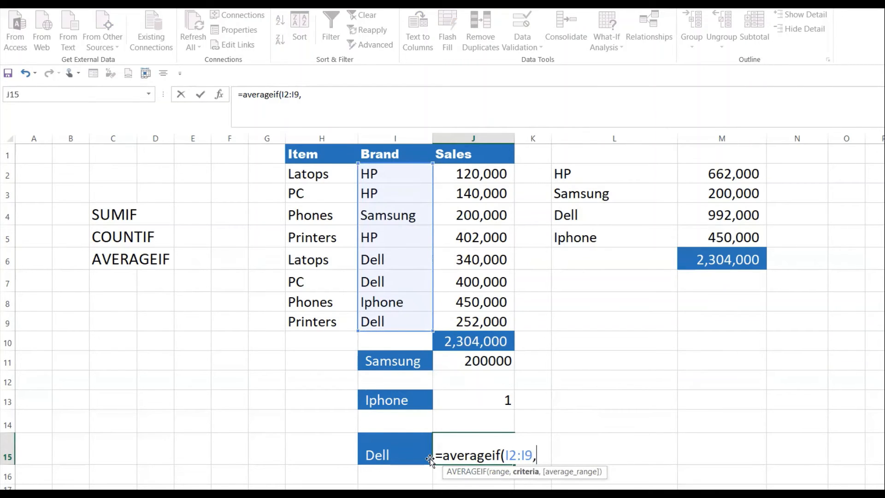
{"action": "left_click", "coordinate": [378, 450]}
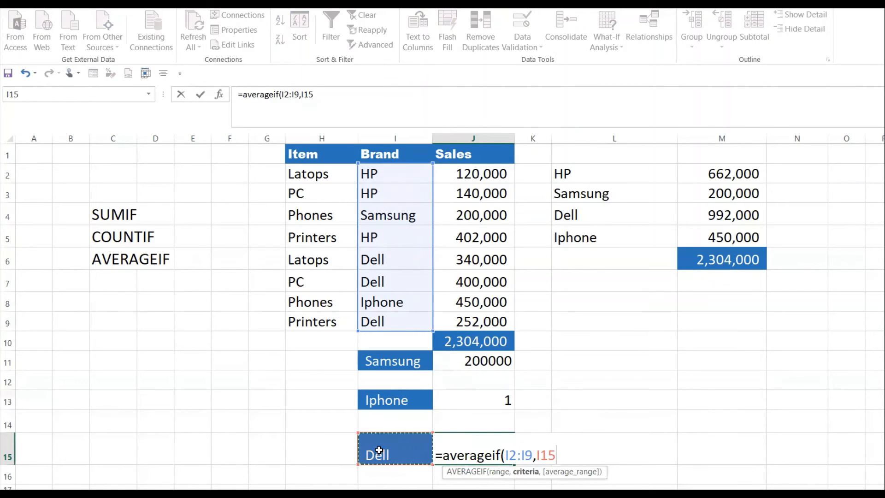
{"action": "type", "text": ","}
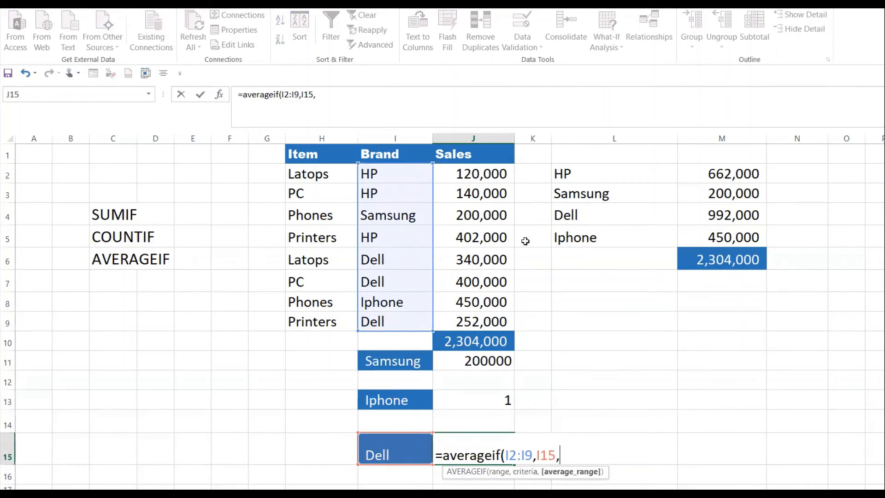
{"action": "left_click", "coordinate": [486, 174]}
{"action": "left_click_drag", "start_coordinate": [486, 174], "coordinate": [485, 329]}
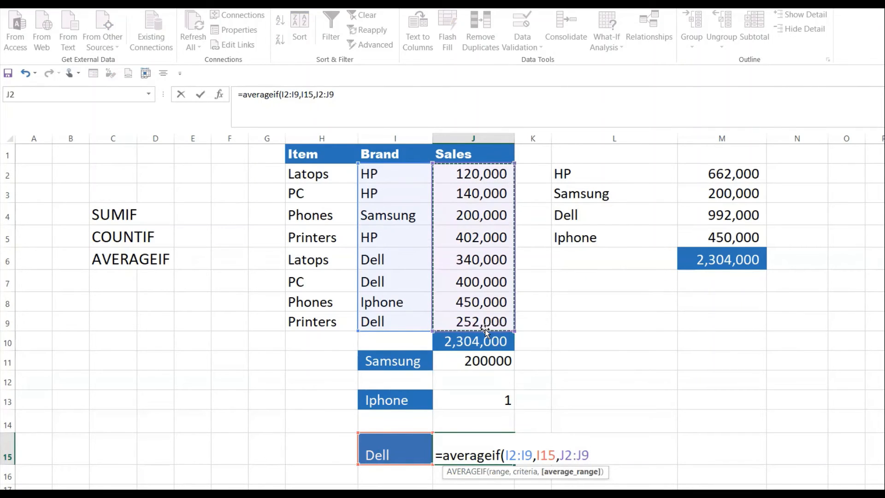
{"action": "key", "text": "Return"}
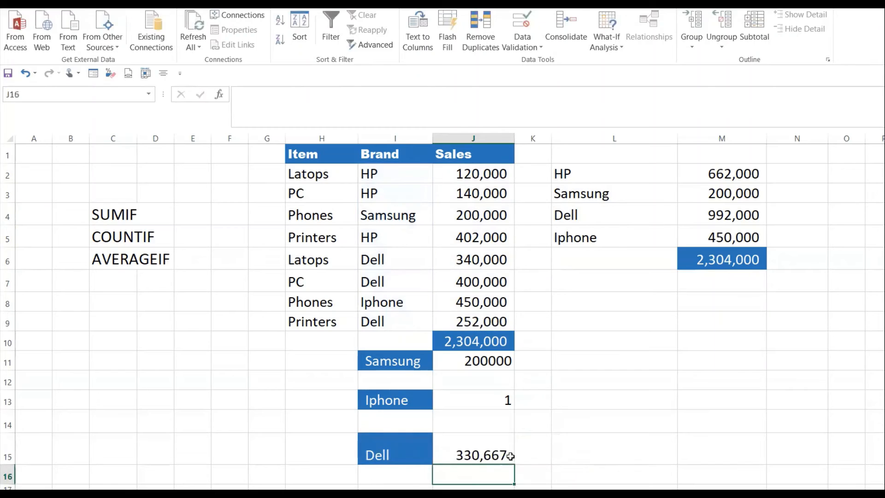
{"action": "left_click", "coordinate": [496, 457]}
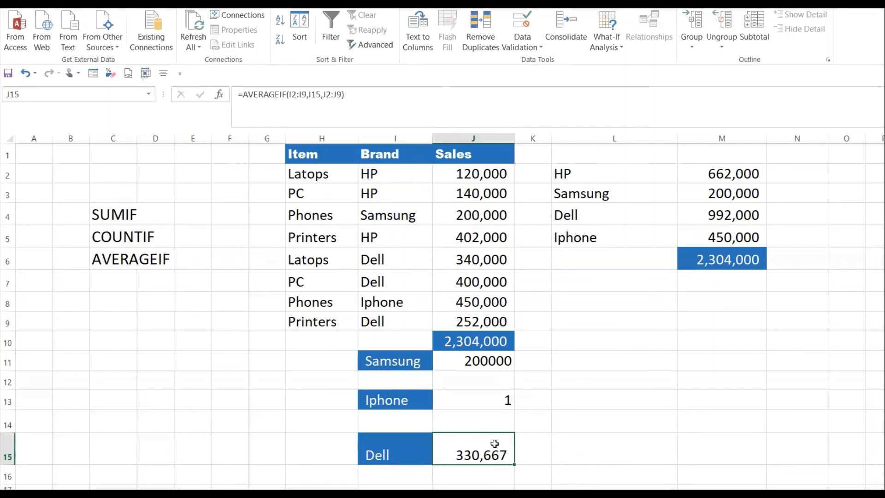
Step: Switch the brands in I11 and I13 to Dell so that both match the brand in I15
{"action": "left_click", "coordinate": [408, 367]}
{"action": "left_click", "coordinate": [436, 364]}
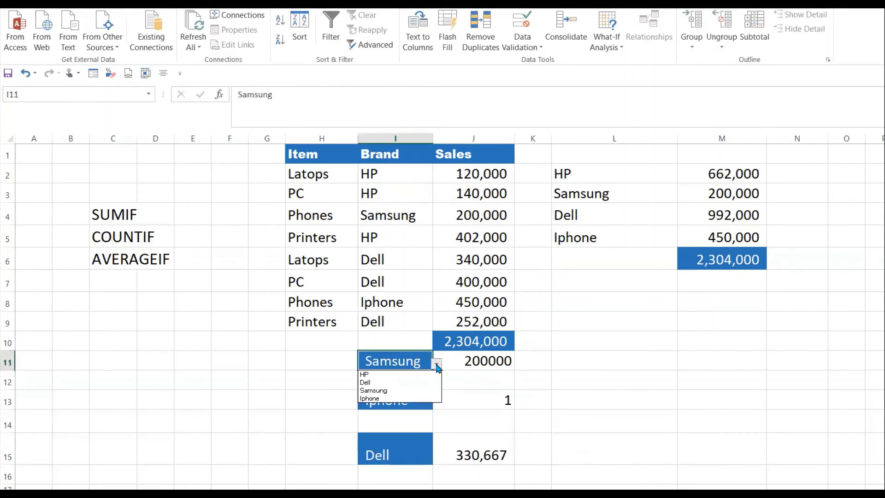
{"action": "left_click", "coordinate": [397, 384]}
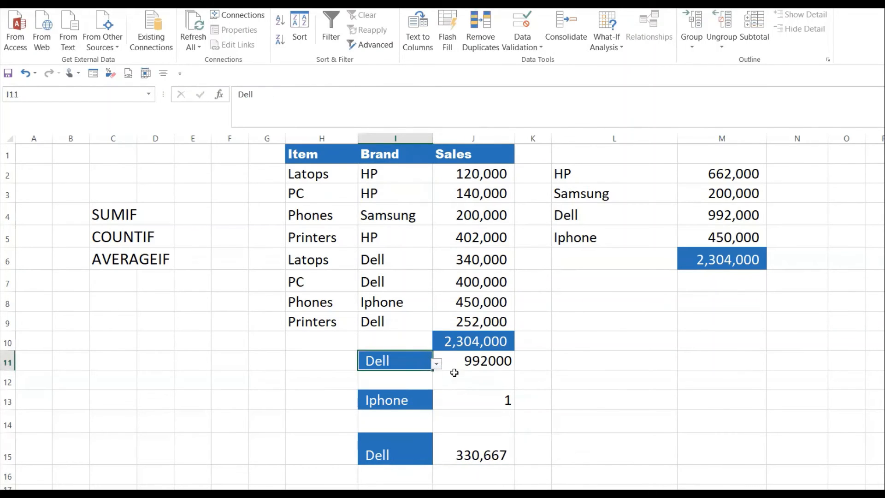
{"action": "left_click", "coordinate": [498, 367]}
{"action": "left_click", "coordinate": [405, 399]}
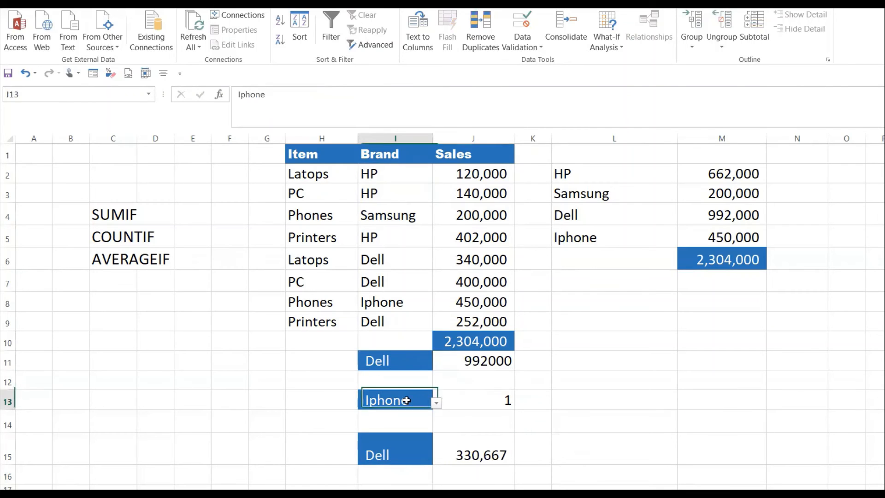
{"action": "left_click", "coordinate": [436, 402]}
{"action": "left_click", "coordinate": [409, 422]}
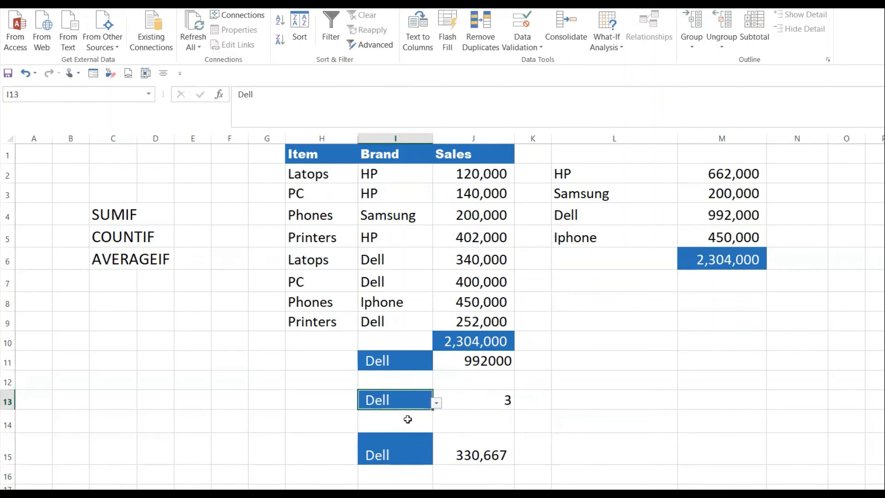
{"action": "left_click", "coordinate": [510, 401]}
{"action": "left_click", "coordinate": [418, 453]}
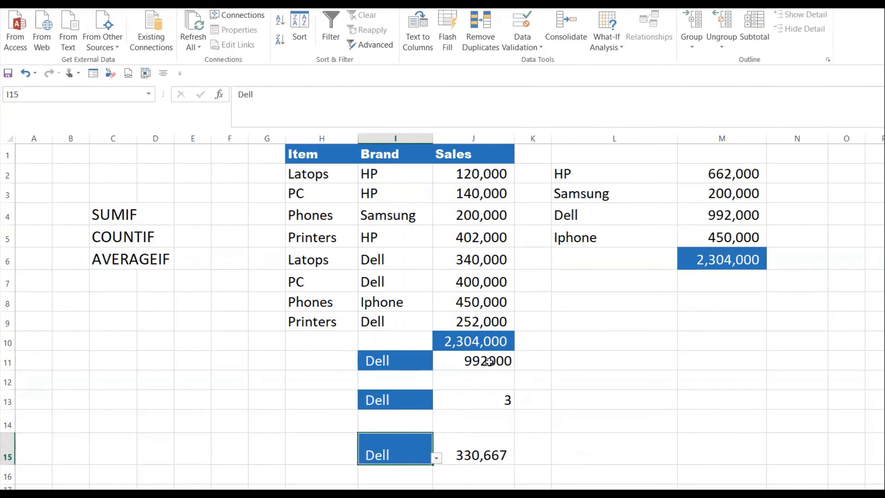
Step: Enter the formula =J11/J13 in cell L15 to cross-check the AVERAGEIF result for Dell
{"action": "left_click", "coordinate": [581, 451]}
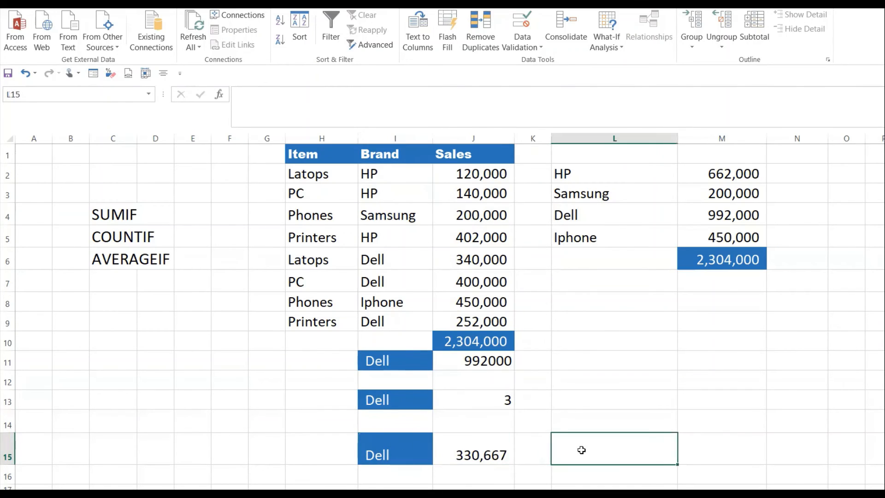
{"action": "double_click", "coordinate": [582, 450]}
{"action": "type", "text": "="}
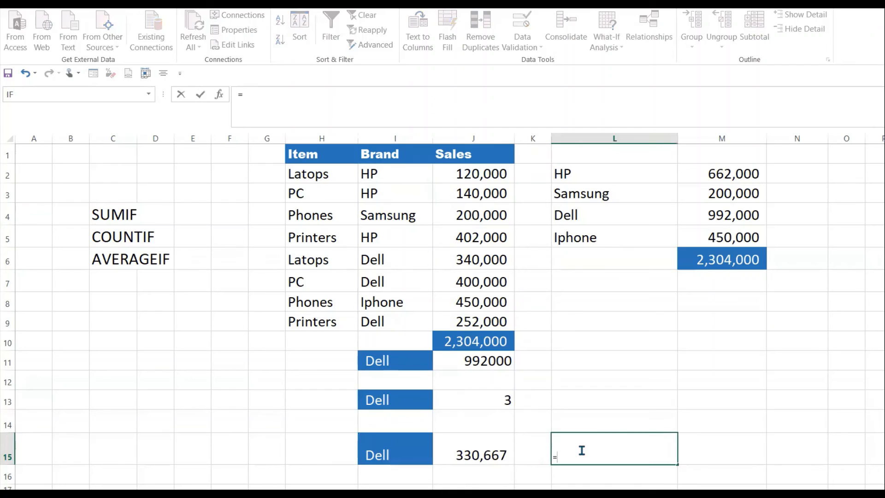
{"action": "left_click", "coordinate": [493, 359]}
{"action": "type", "text": "/"}
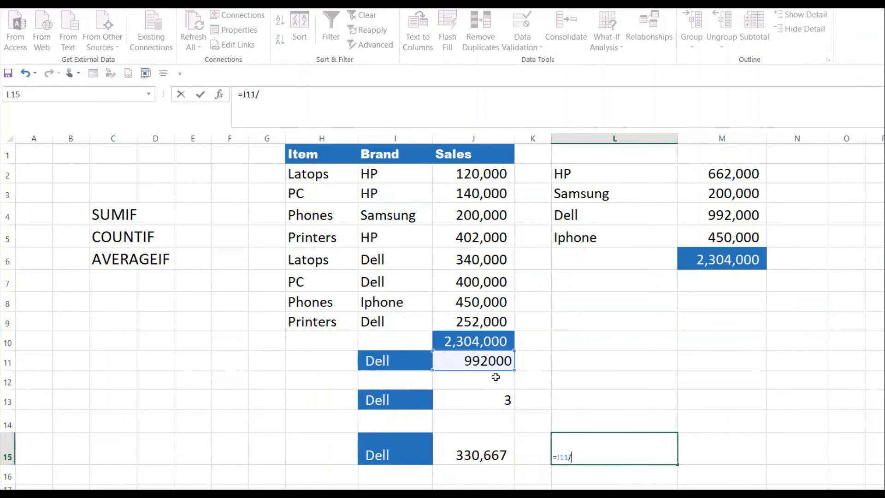
{"action": "left_click", "coordinate": [473, 405]}
{"action": "key", "text": "Return"}
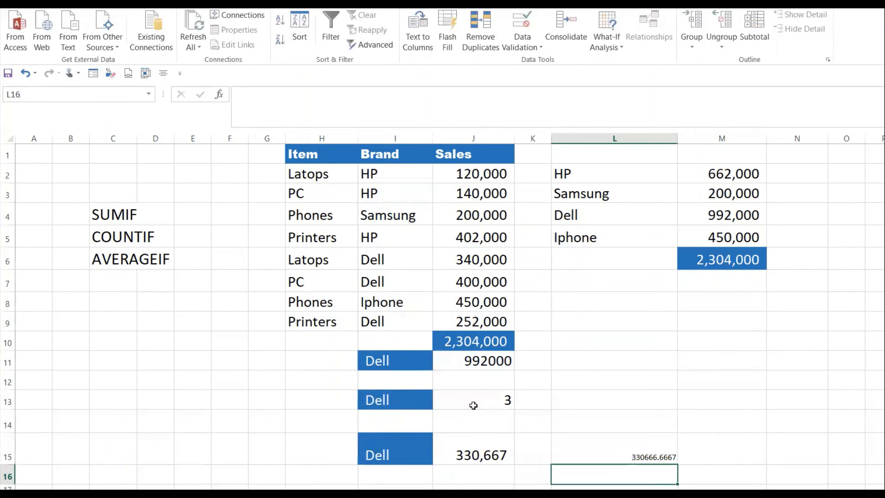
{"action": "left_click", "coordinate": [612, 453]}
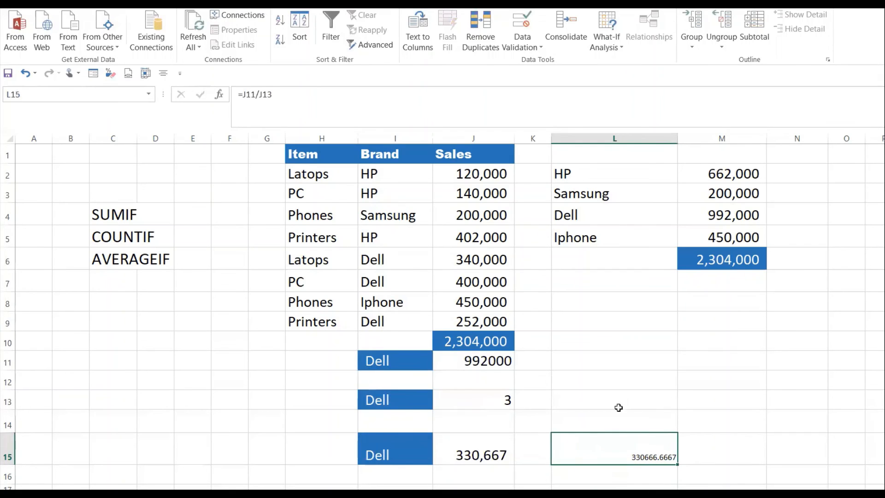